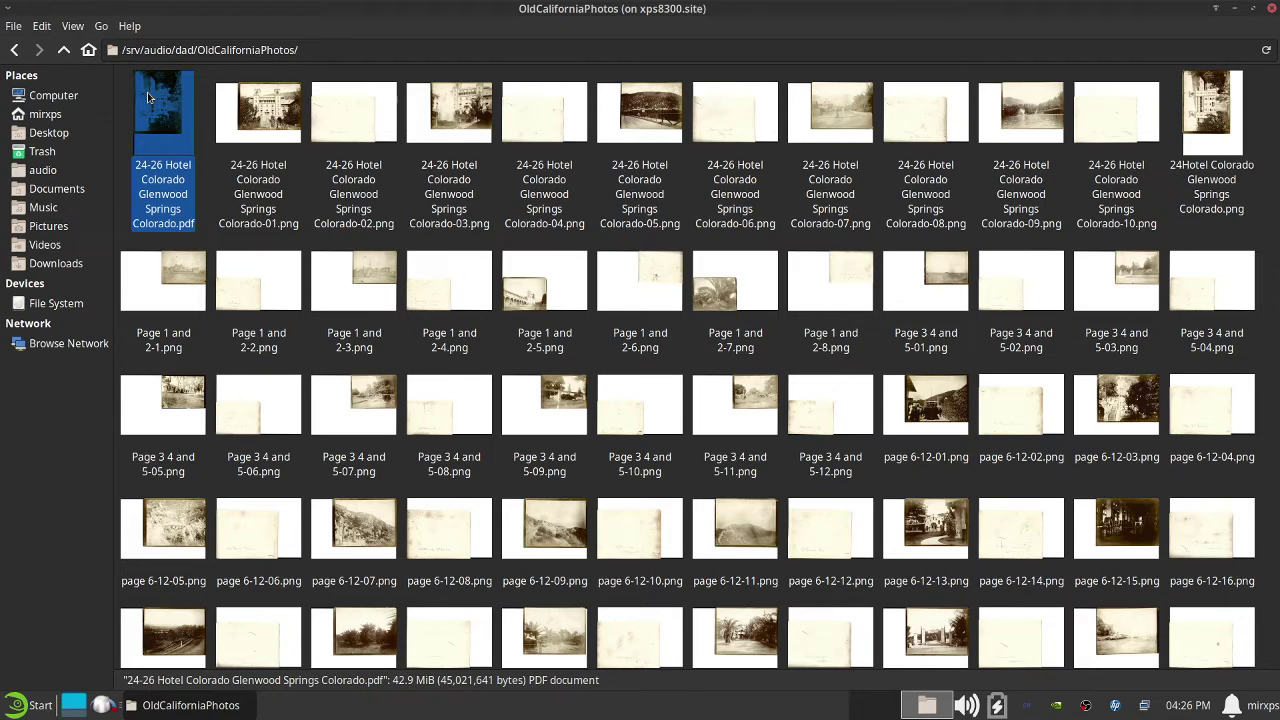
Open the 24-26 Hotel Colorado Glenwood Springs Colorado PDF with LibreOffice Draw from its context menu
{"action": "right_click", "coordinate": [148, 97]}
{"action": "mouse_move", "coordinate": [192, 126]}
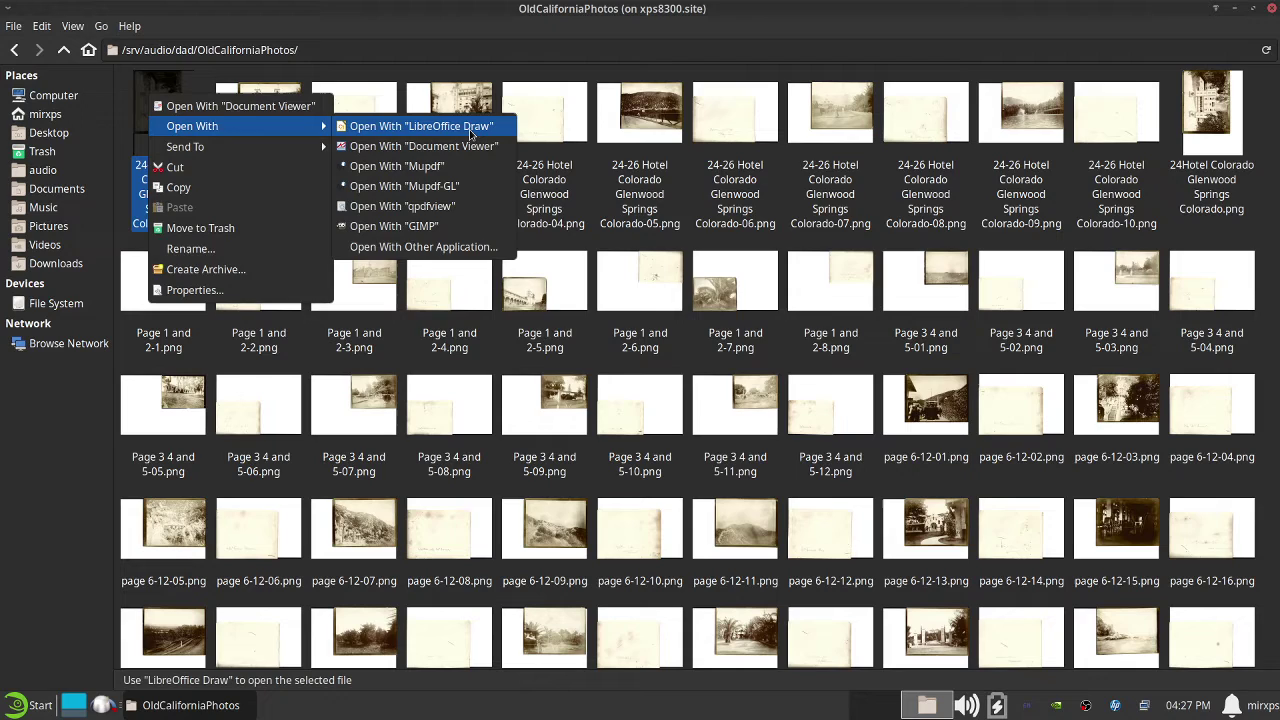
{"action": "left_click", "coordinate": [471, 130]}
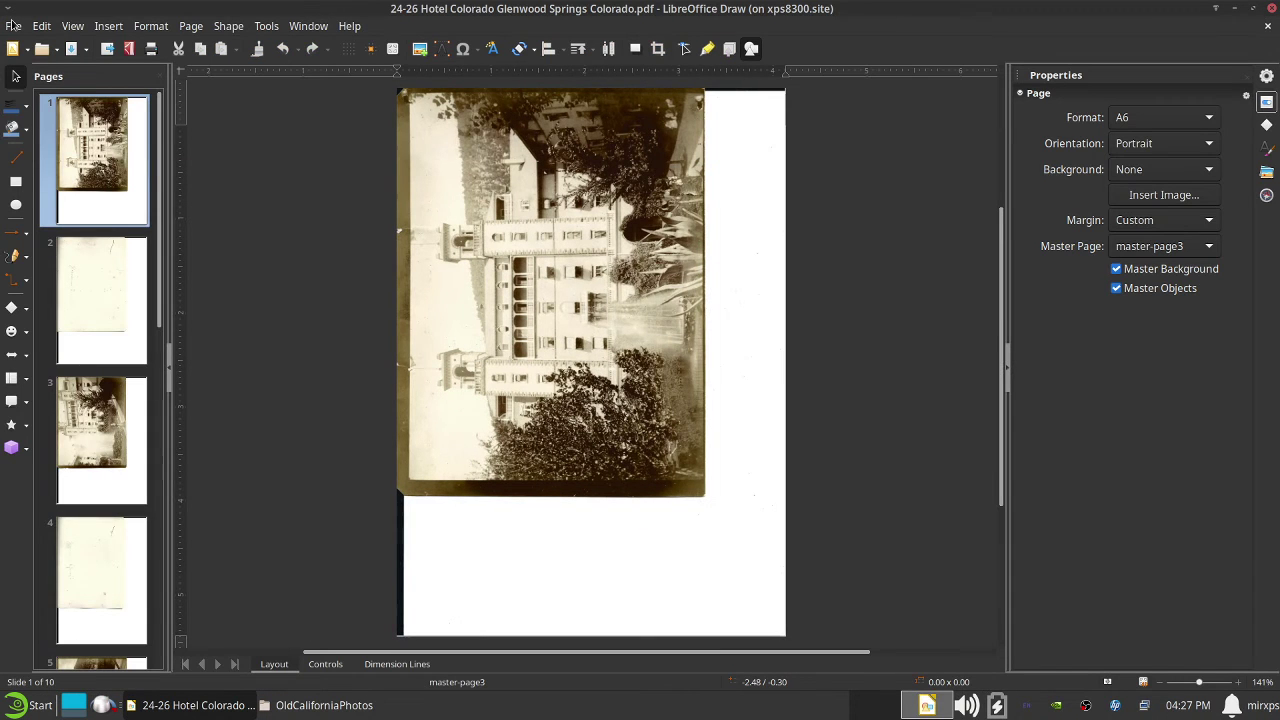
Open the File menu of the Hotel Colorado document to reach Export
{"action": "left_click", "coordinate": [13, 25]}
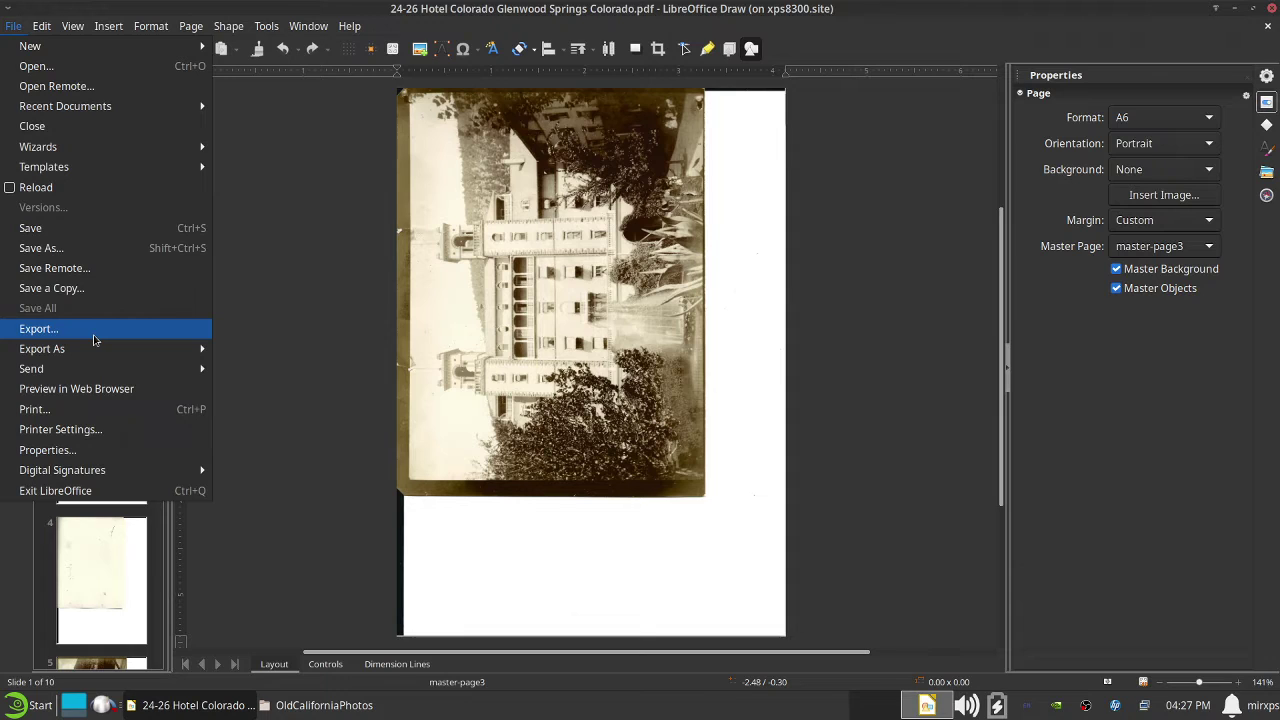
Start the export, choose PNG as the file type, and browse to the dad folder
{"action": "left_click", "coordinate": [40, 329]}
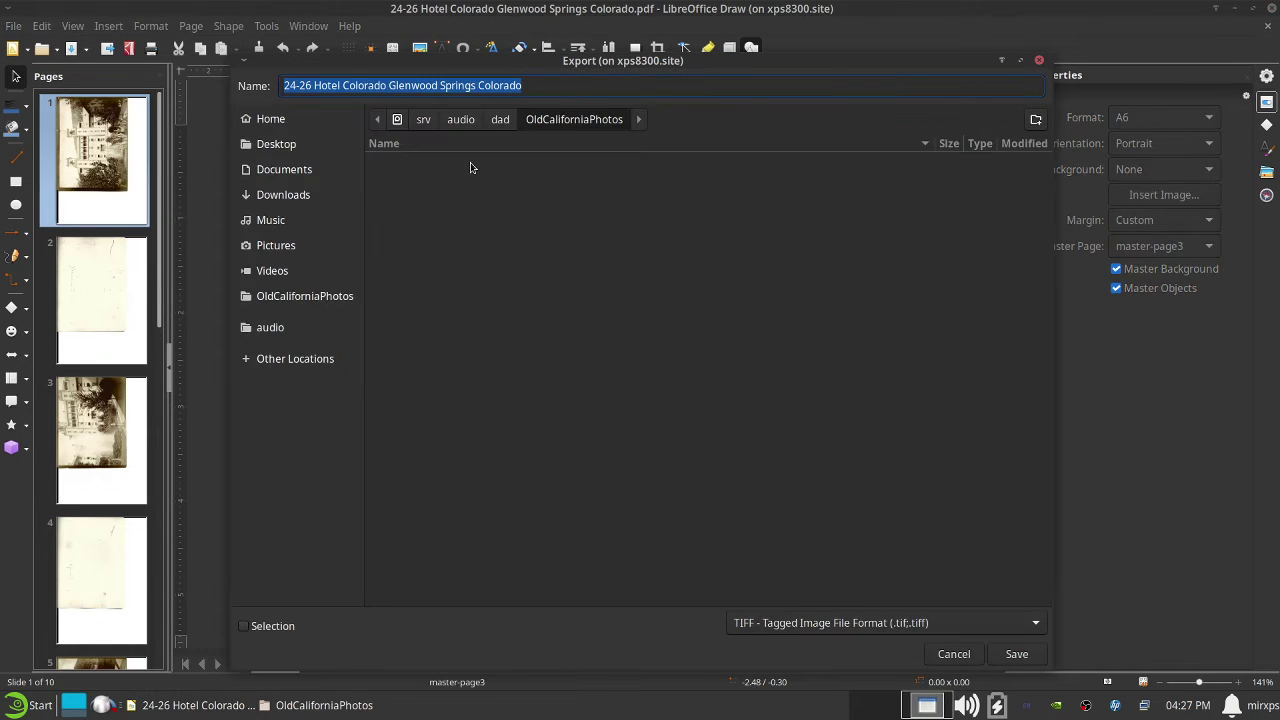
{"action": "left_click", "coordinate": [848, 623]}
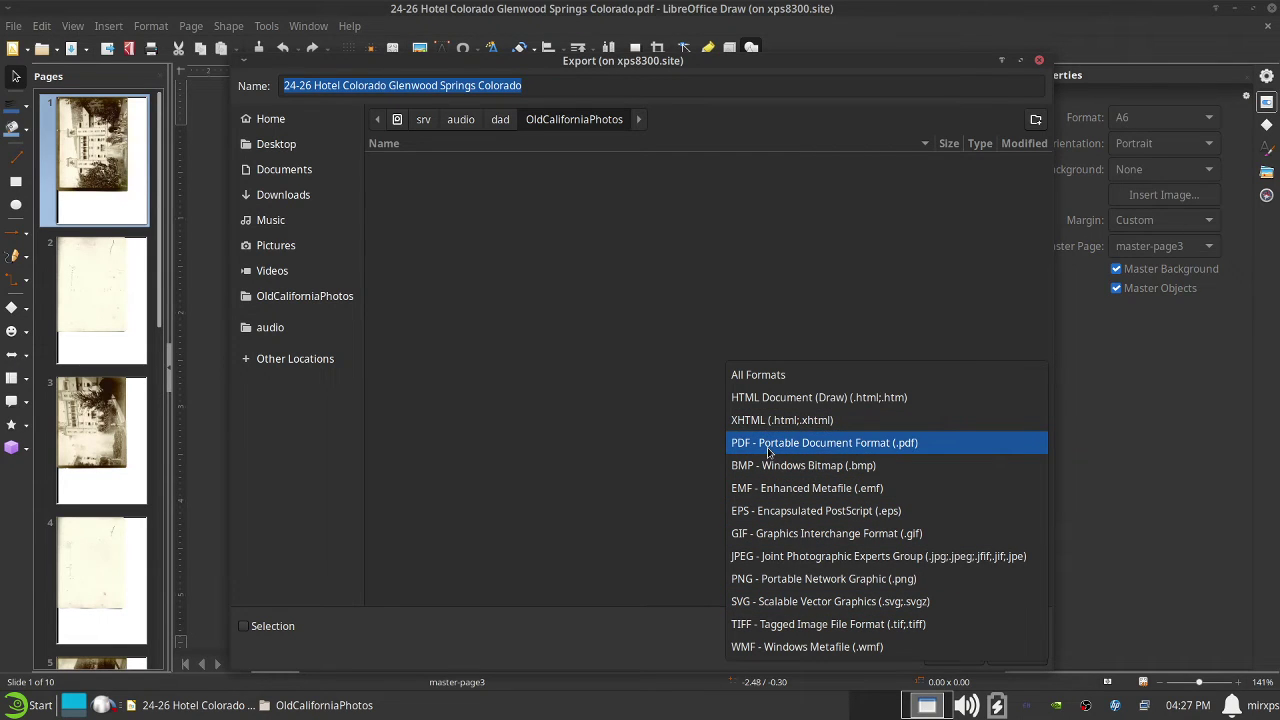
{"action": "left_click", "coordinate": [767, 579]}
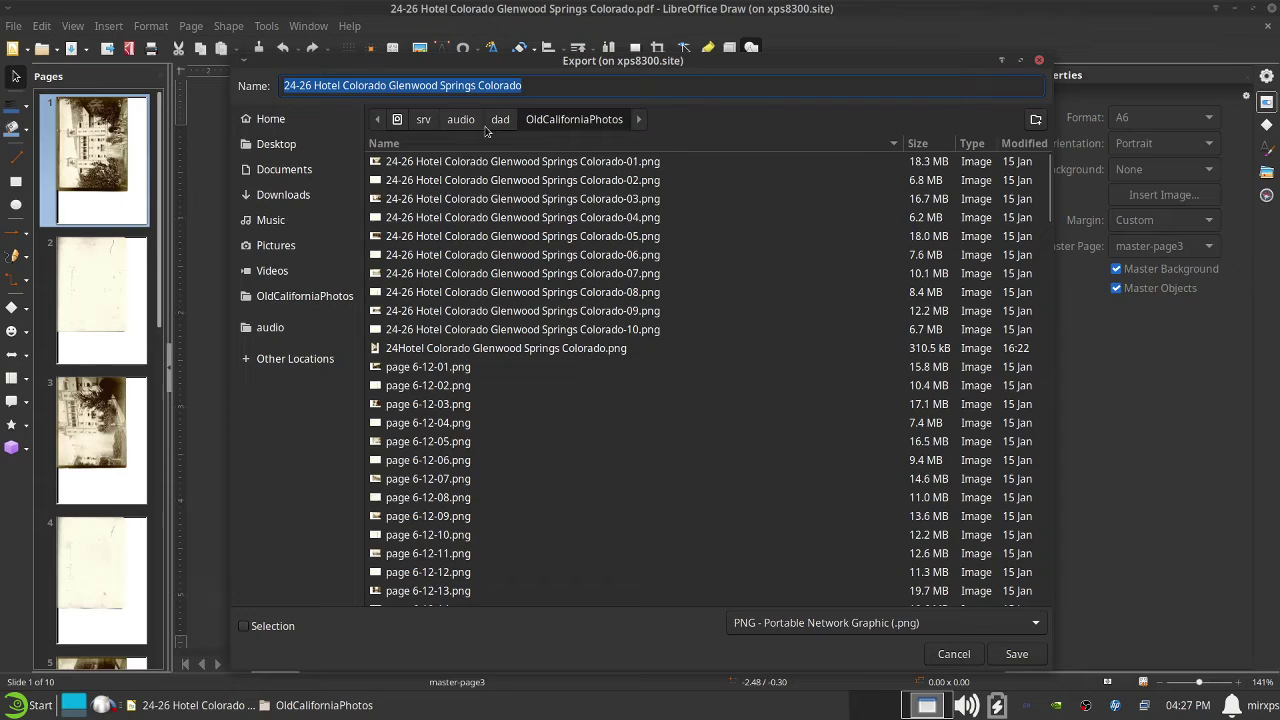
{"action": "left_click", "coordinate": [500, 120]}
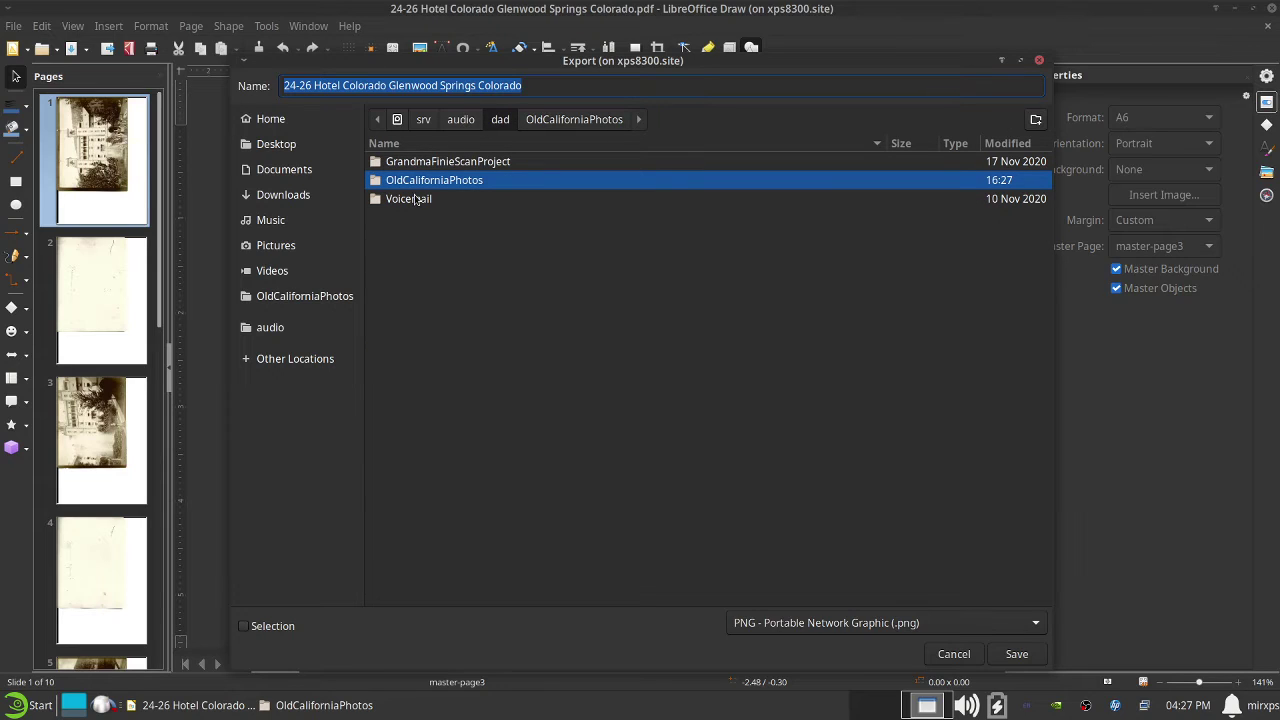
Create a 'test' folder under audio/patrick and save the PNG export there
{"action": "left_click", "coordinate": [457, 127]}
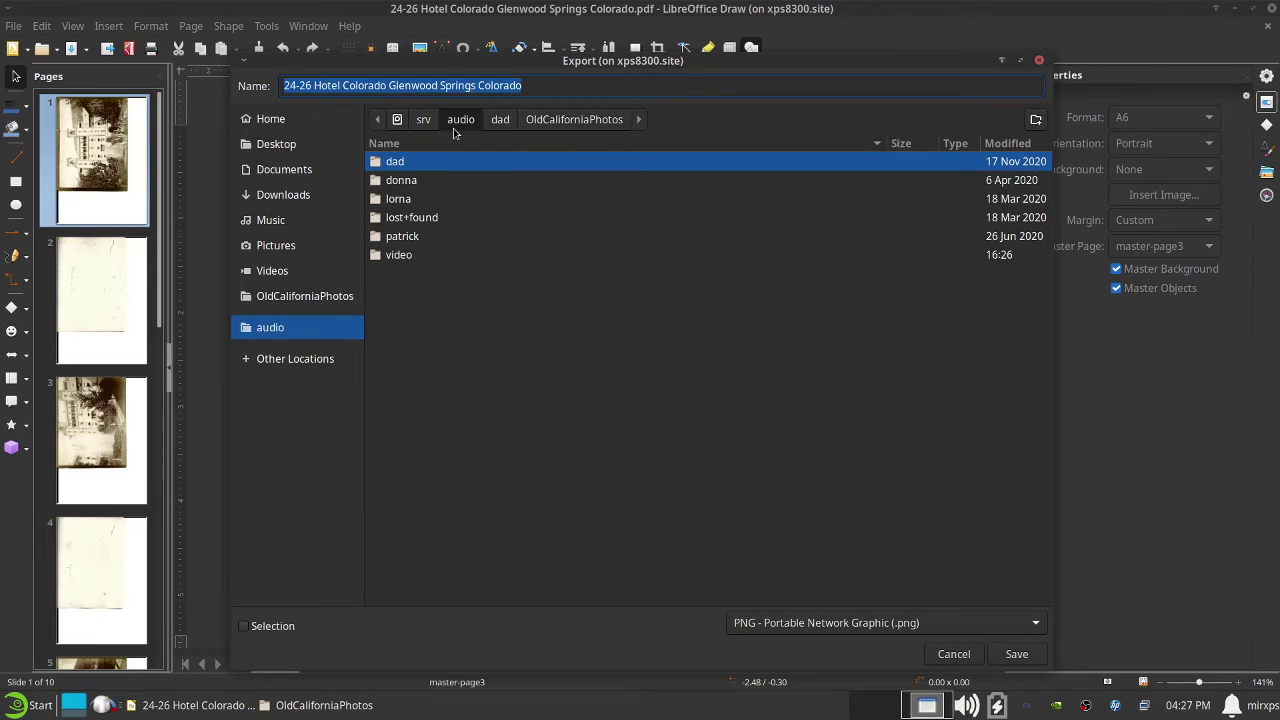
{"action": "double_click", "coordinate": [404, 238]}
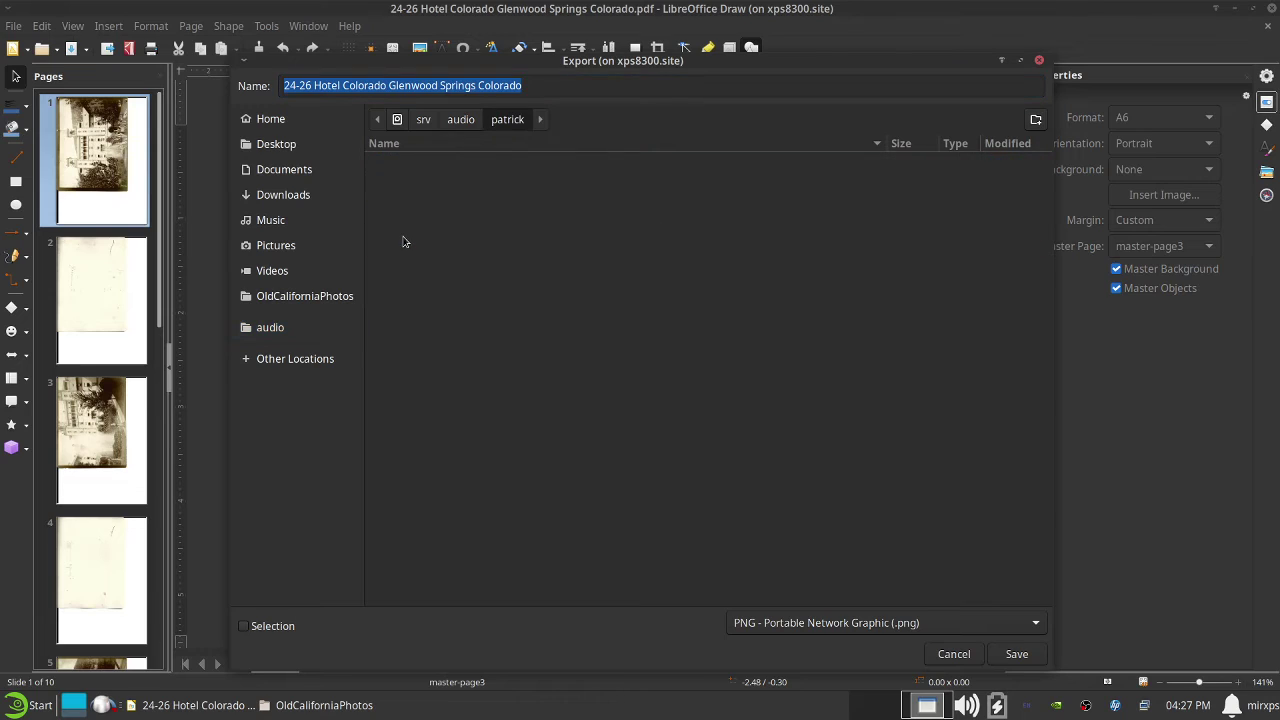
{"action": "left_click", "coordinate": [1035, 122]}
{"action": "type", "text": "te"}
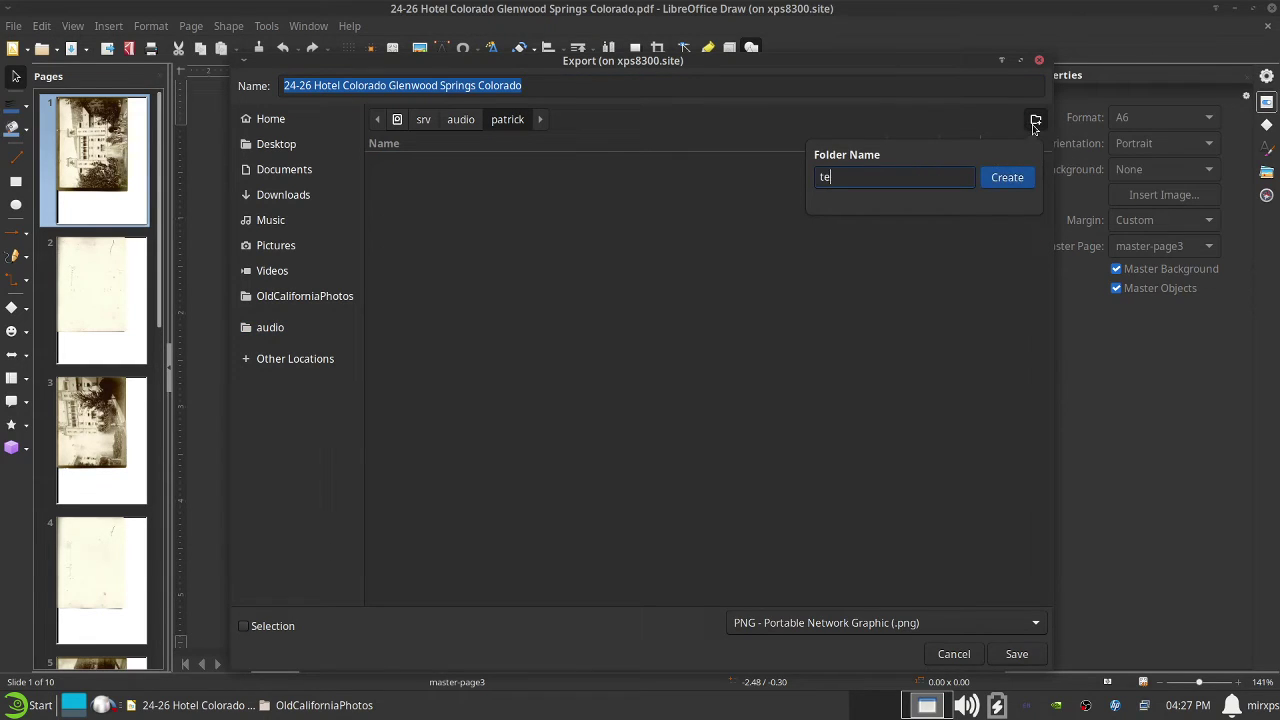
{"action": "type", "text": "st"}
{"action": "key", "text": "Return"}
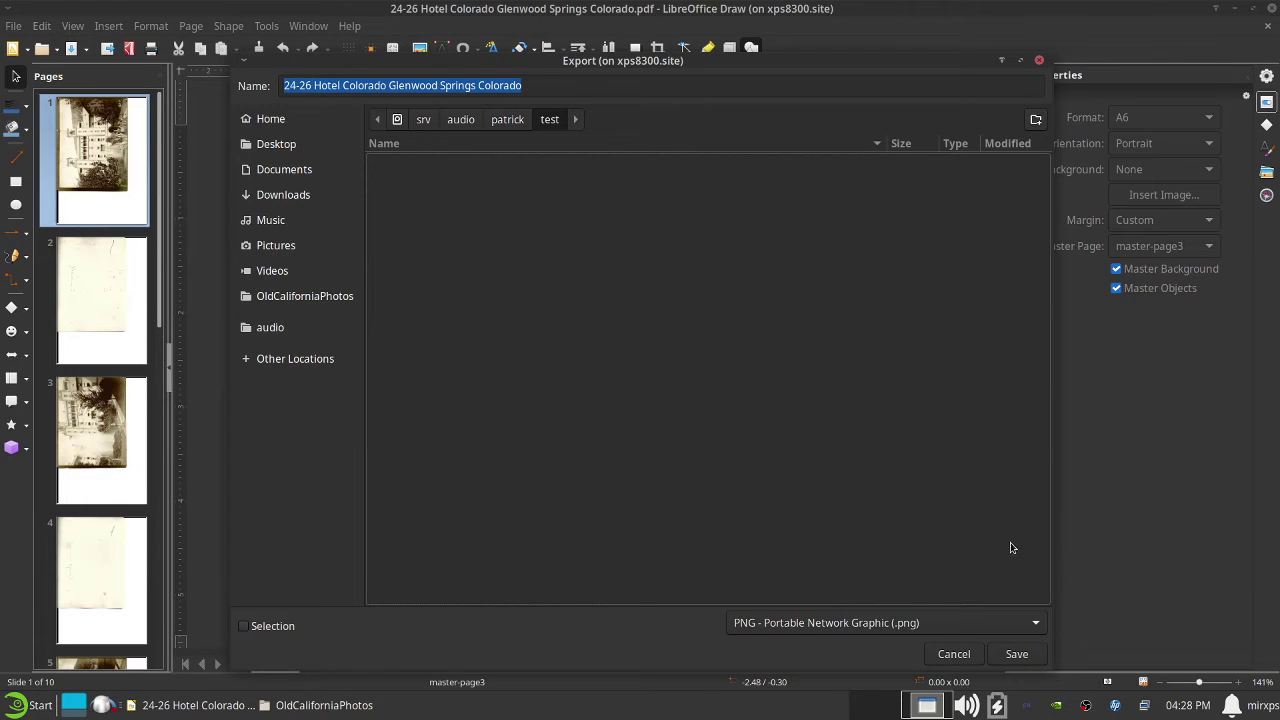
{"action": "left_click", "coordinate": [1017, 654]}
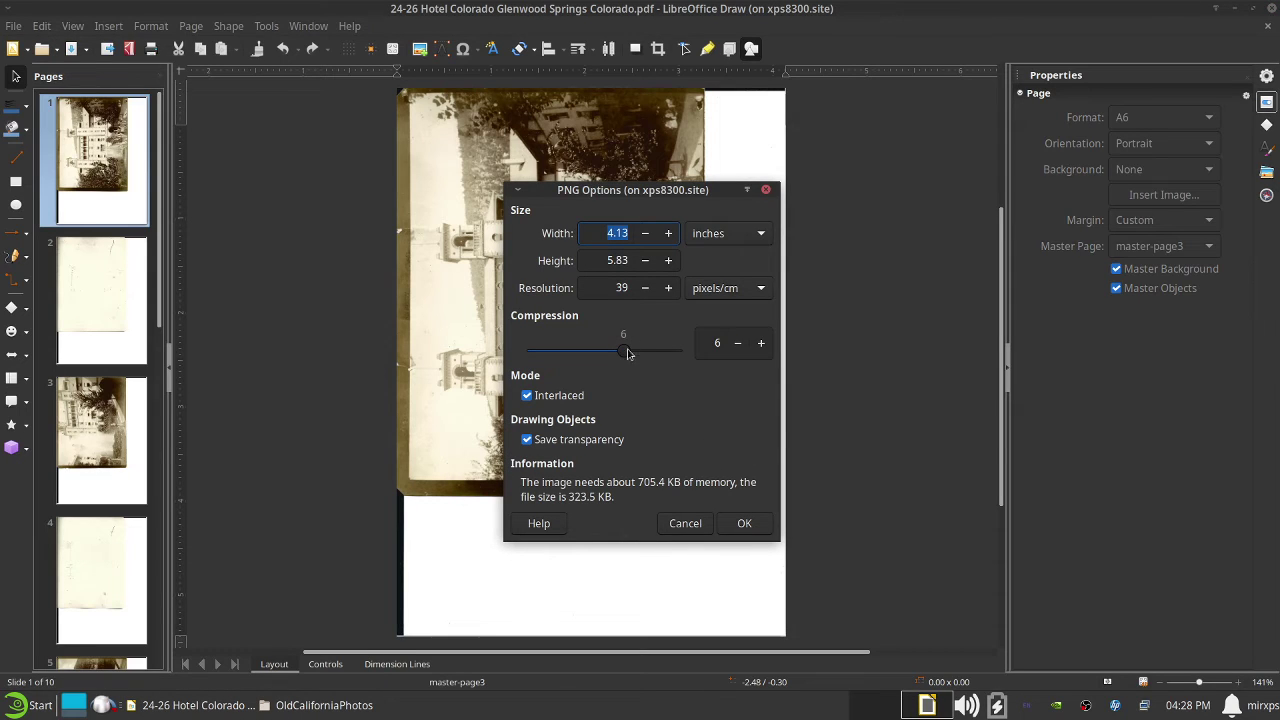
Export the PNG at compression level 9, then return to the OldCaliforniaPhotos file manager window
{"action": "left_click", "coordinate": [761, 344]}
{"action": "left_click", "coordinate": [655, 358]}
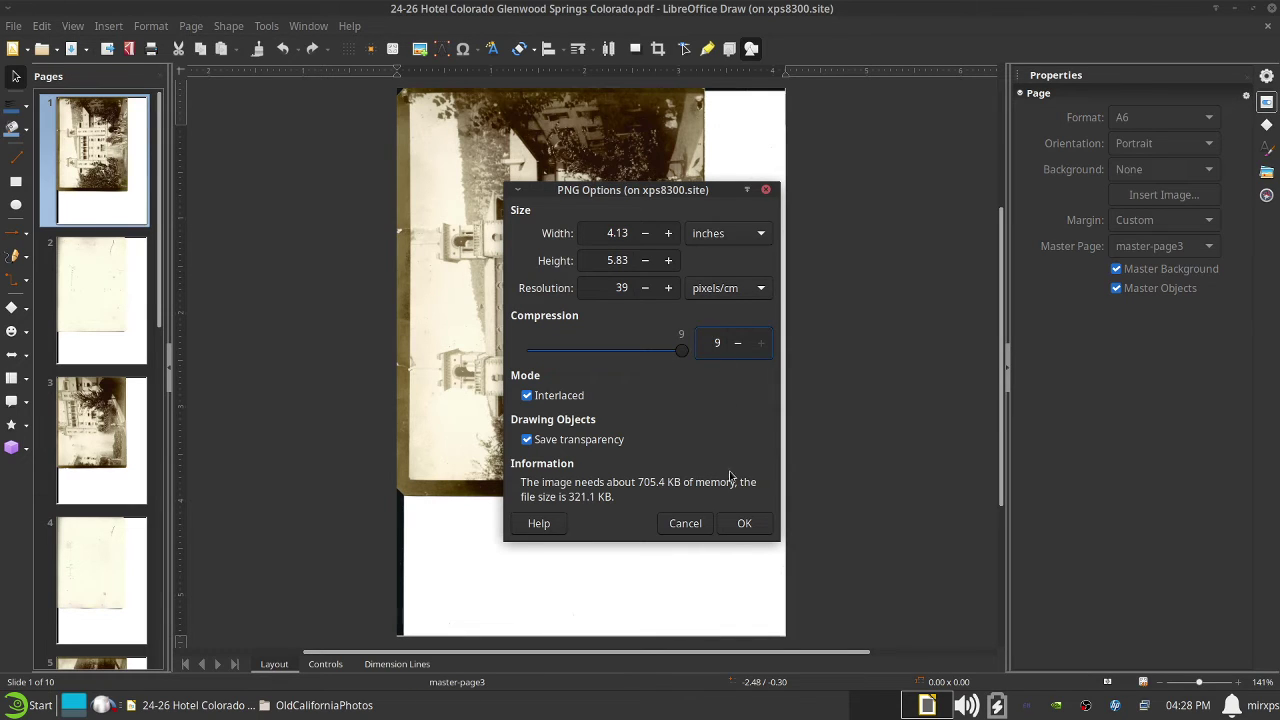
{"action": "left_click", "coordinate": [736, 529]}
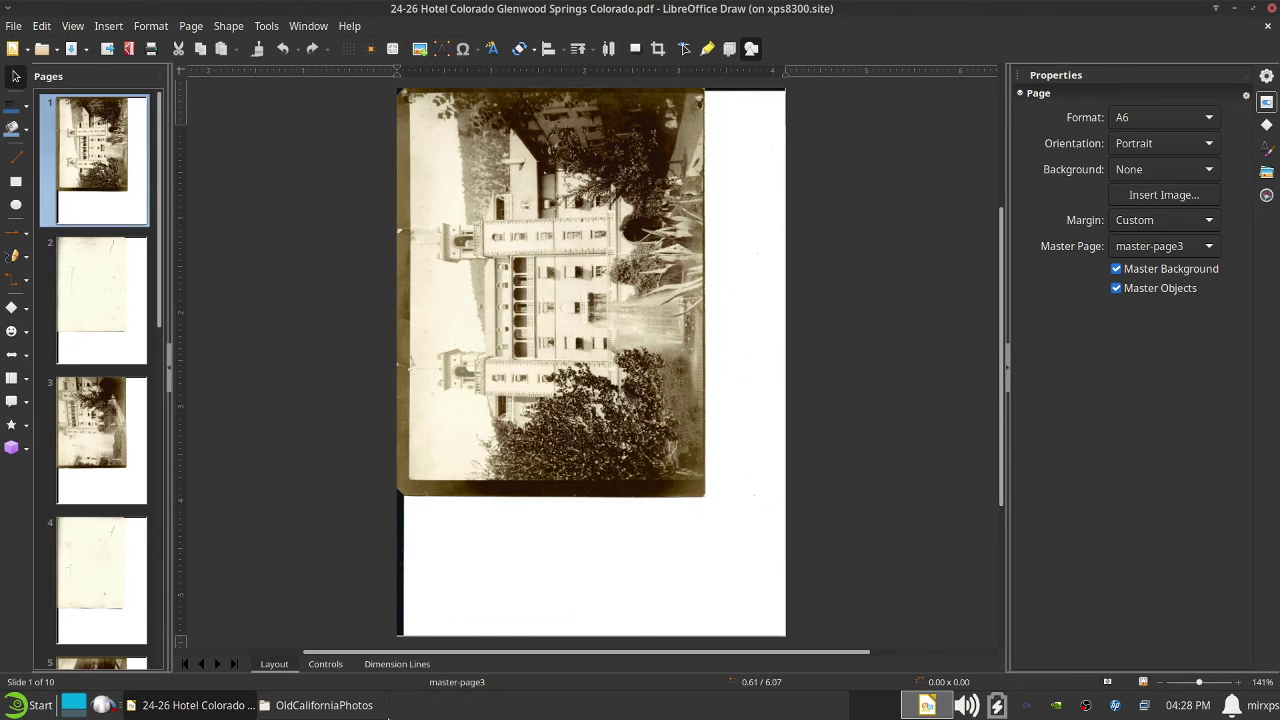
{"action": "left_click", "coordinate": [360, 705]}
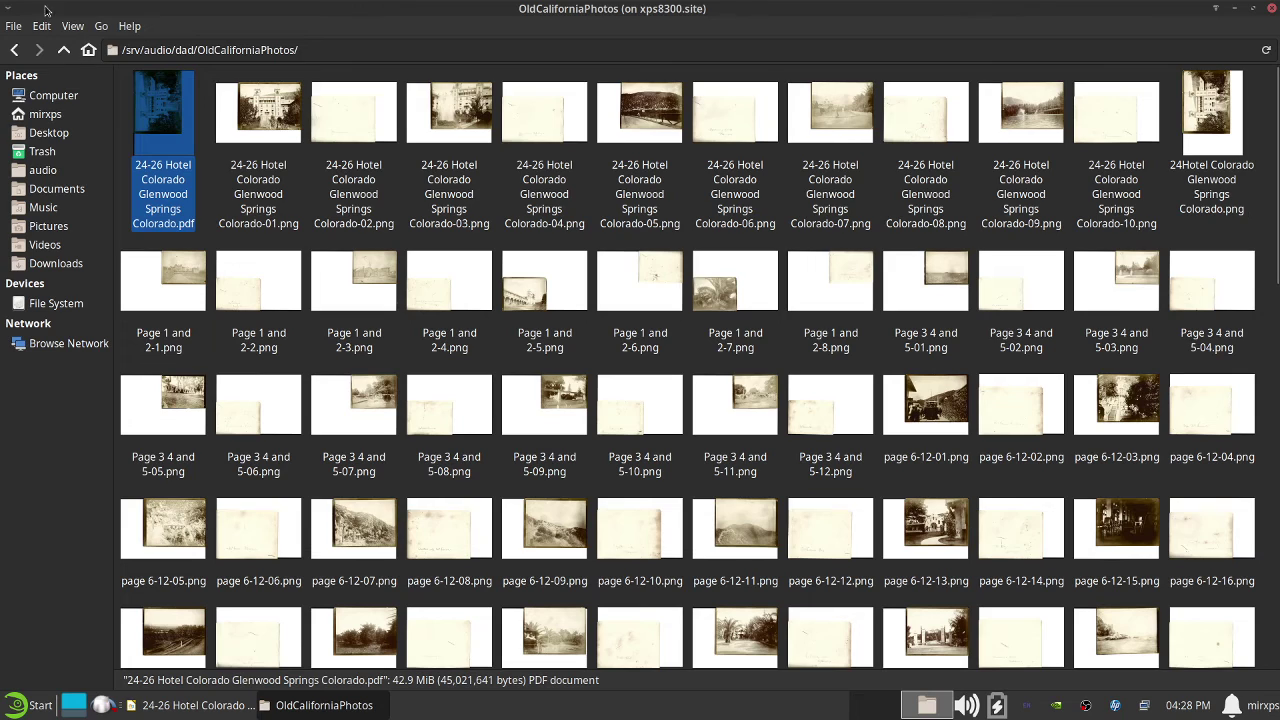
Browse to /srv/audio/patrick/test and check the exported 321.1 KiB Hotel Colorado PNG
{"action": "left_click", "coordinate": [63, 50]}
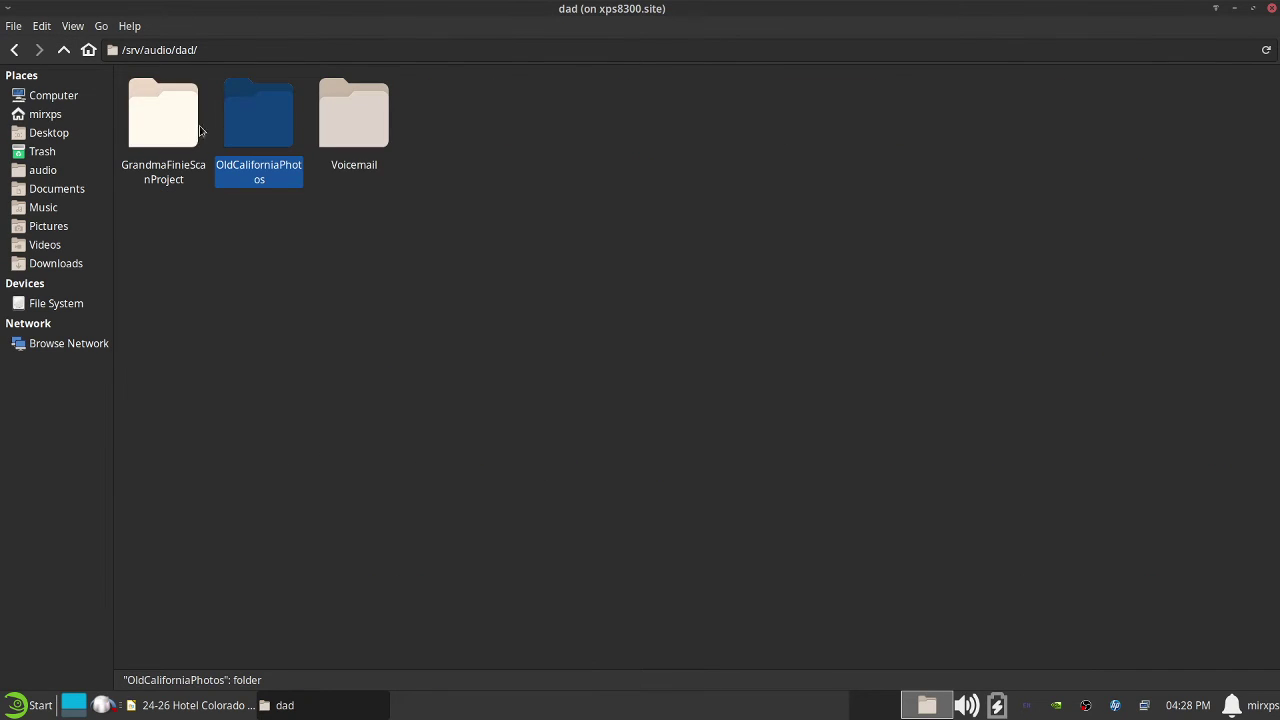
{"action": "left_click", "coordinate": [63, 50]}
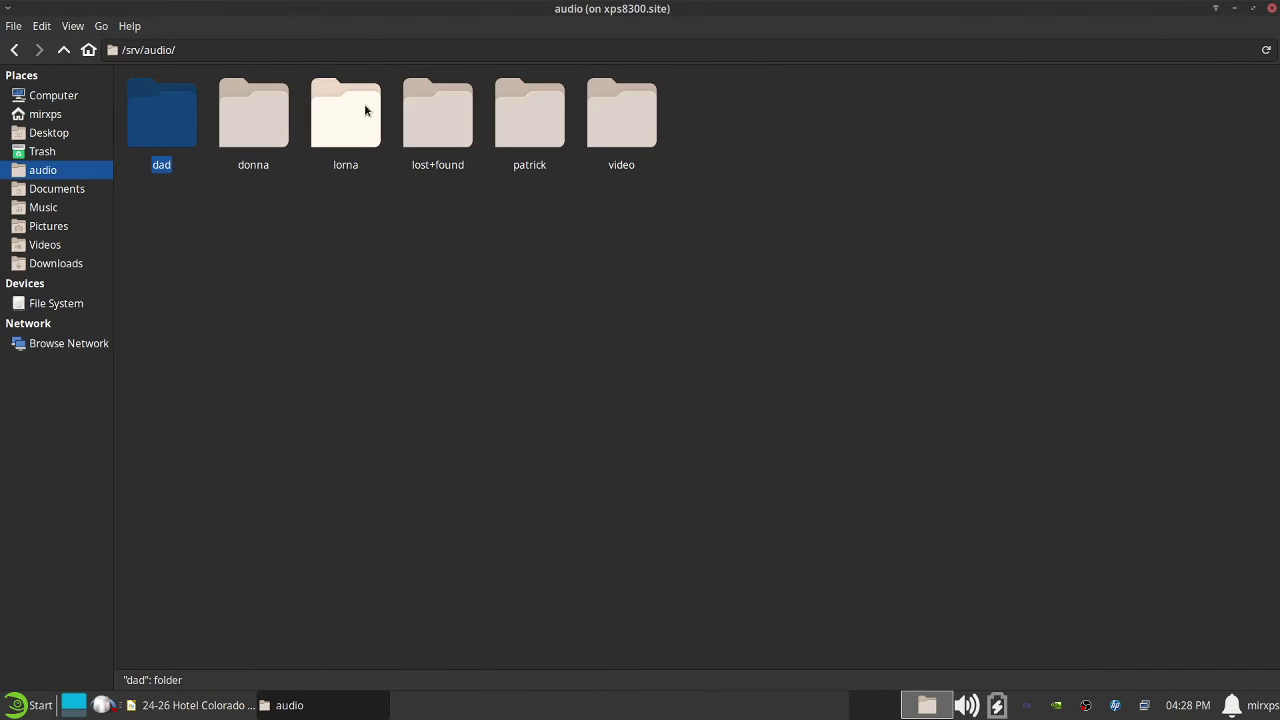
{"action": "double_click", "coordinate": [522, 127]}
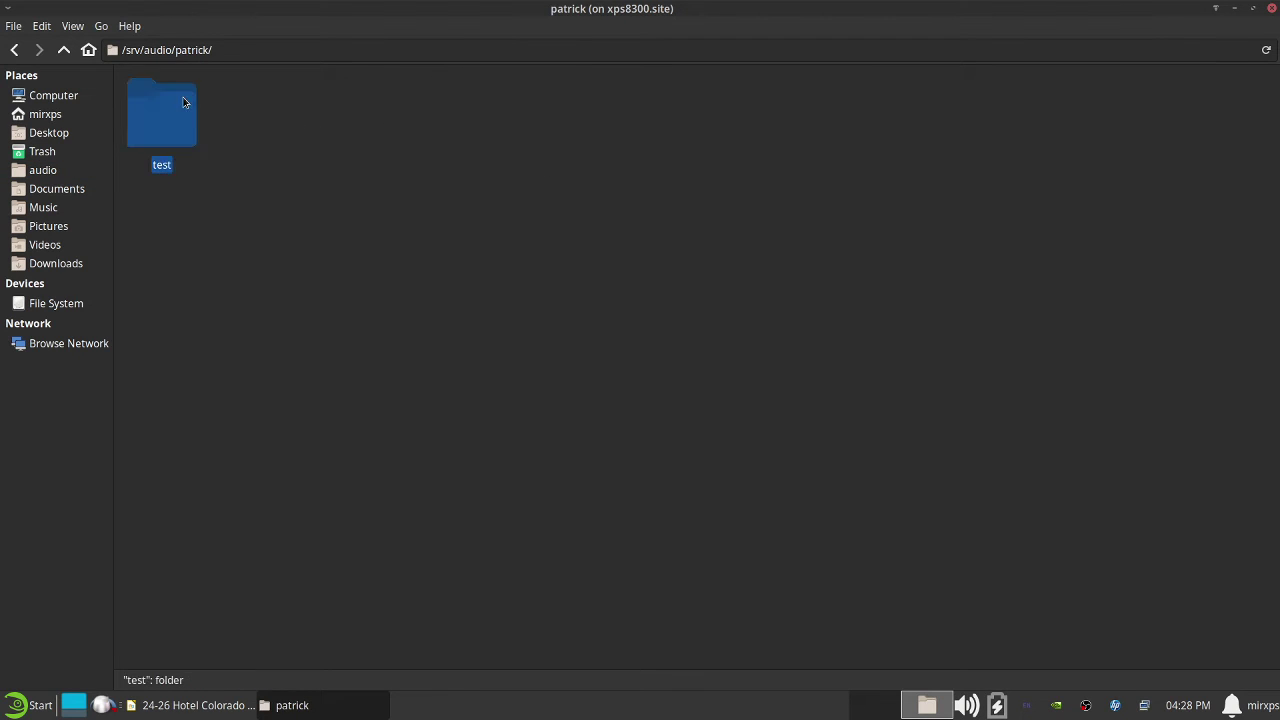
{"action": "double_click", "coordinate": [184, 104]}
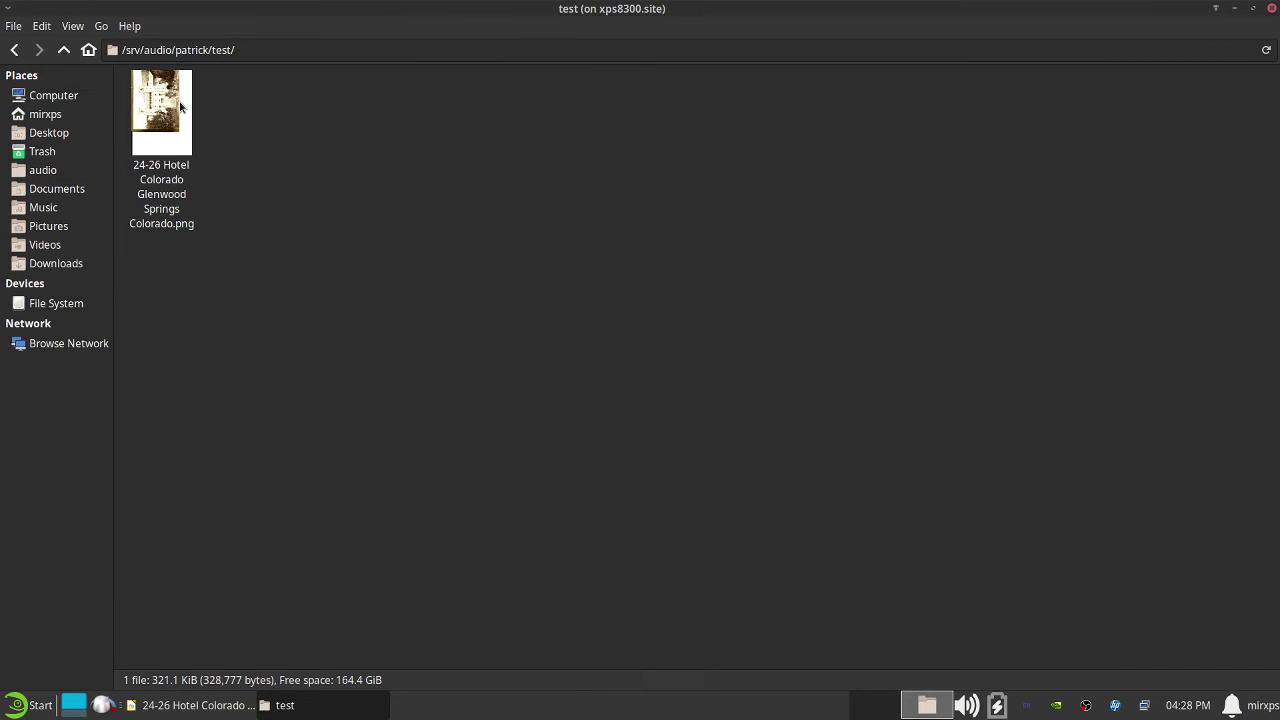
{"action": "right_click", "coordinate": [180, 106]}
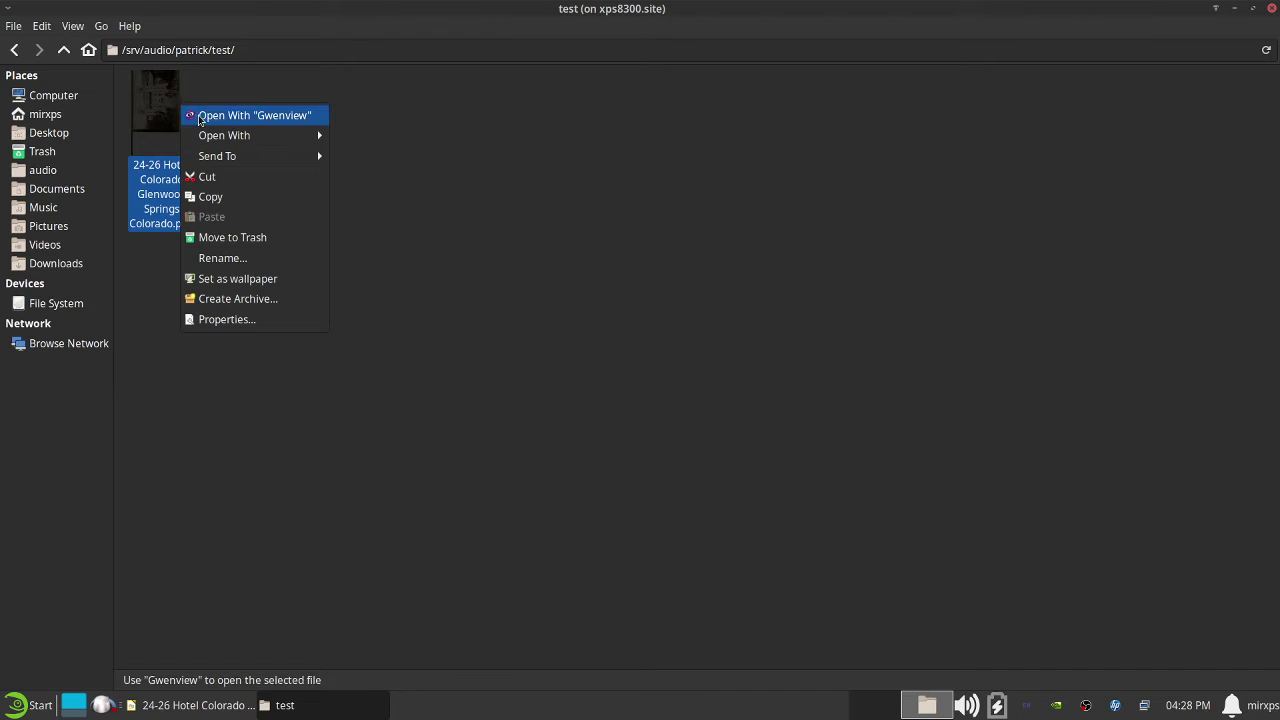
{"action": "left_click", "coordinate": [581, 204]}
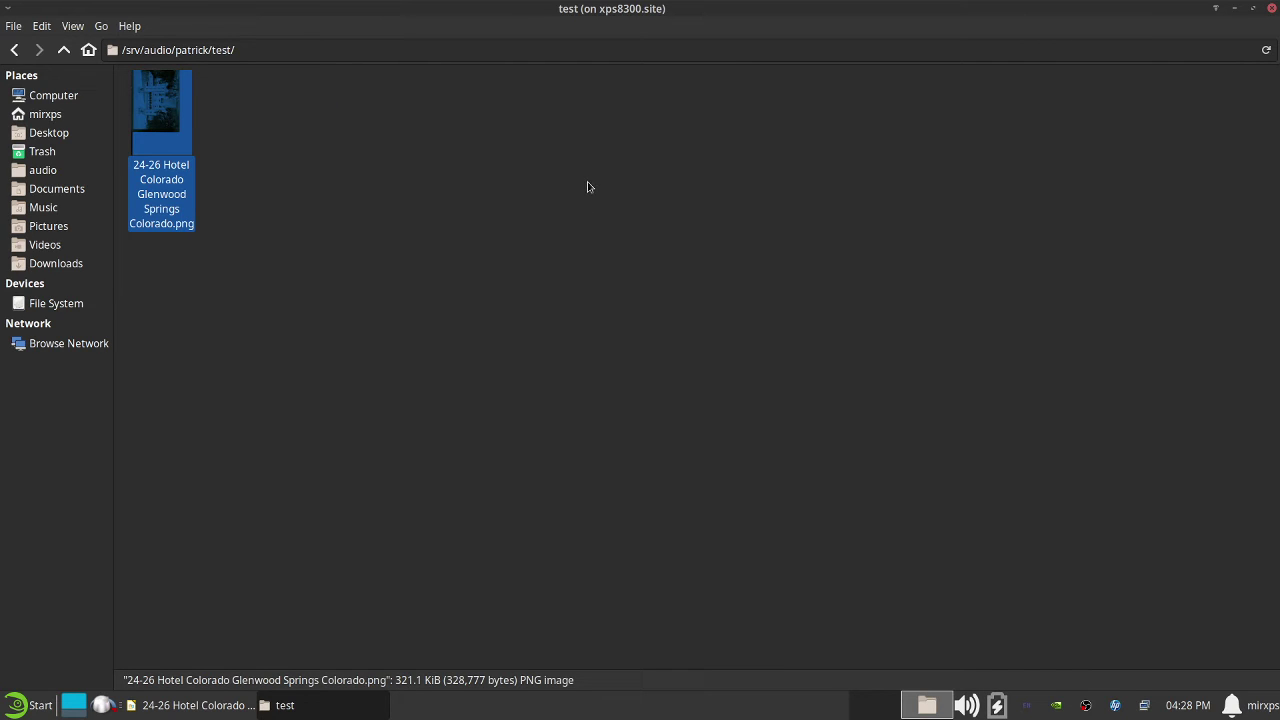